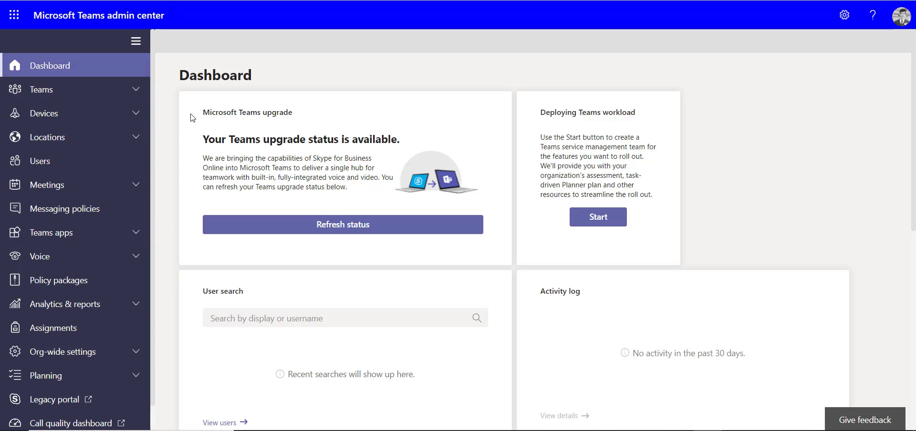
left_click(14, 16)
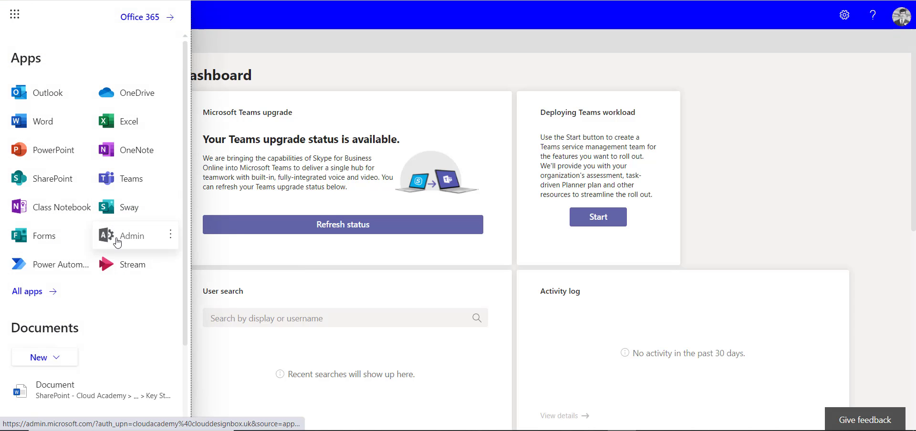
left_click(15, 15)
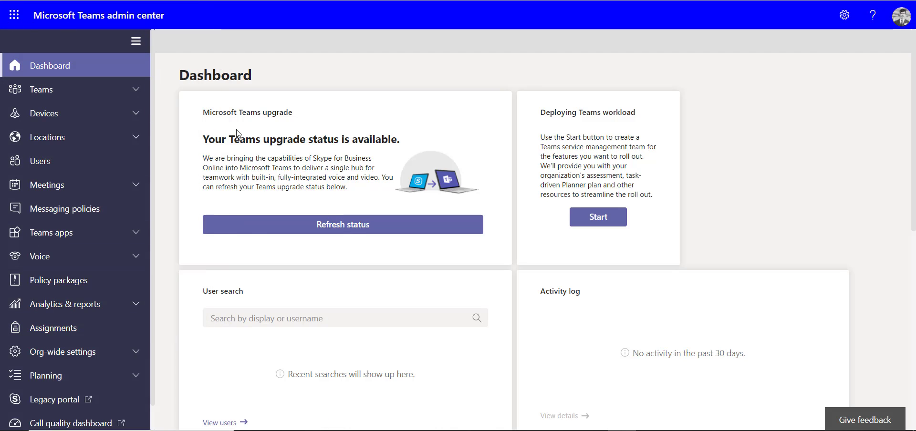
- Open the meeting policies page and look through the list of existing policies
left_click(135, 186)
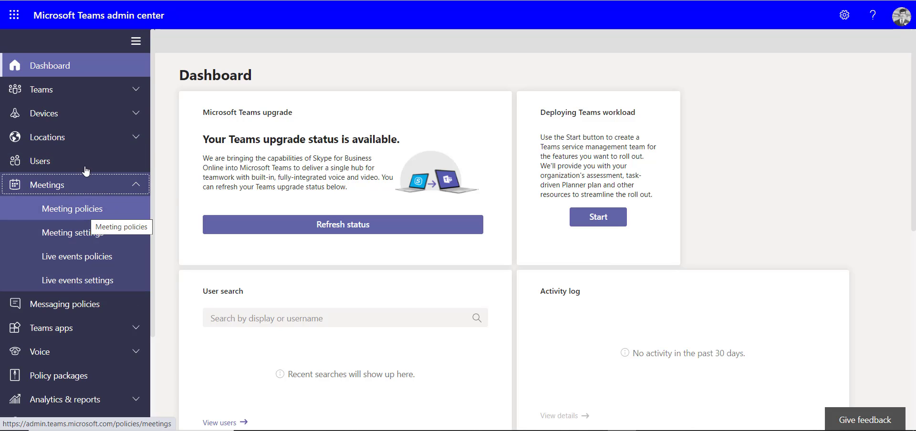
left_click(77, 218)
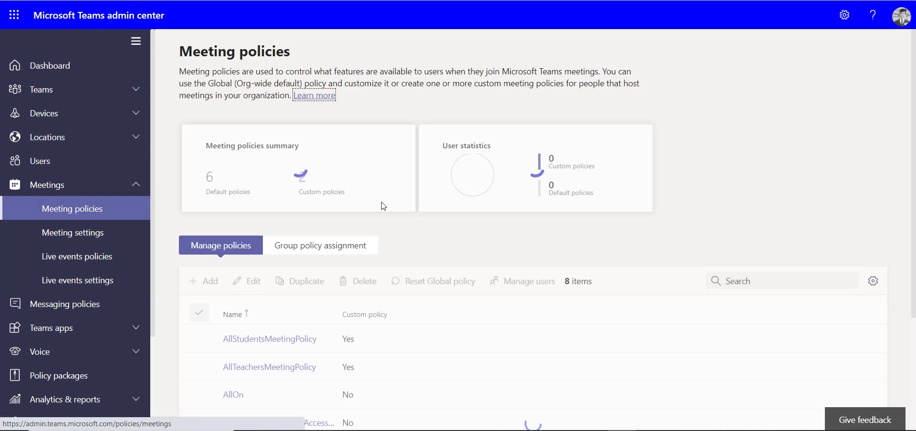
scroll(415, 221, "down", 3)
left_click(410, 218)
scroll(413, 218, "down", 1)
left_click(292, 213)
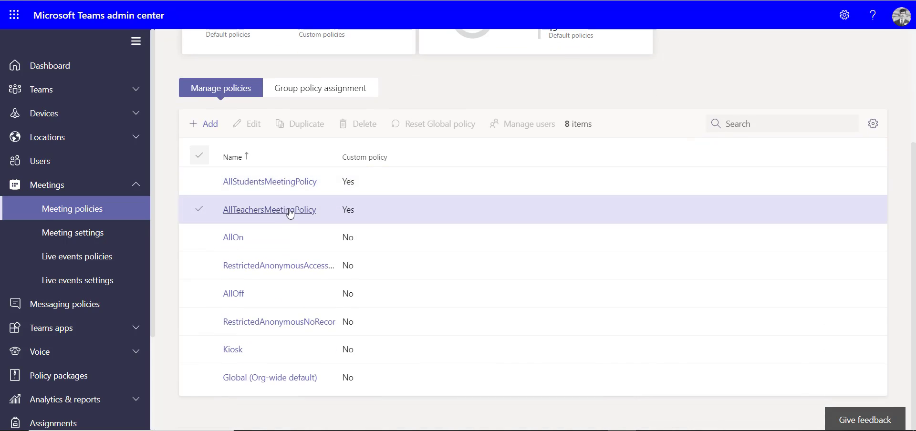
left_click(282, 344)
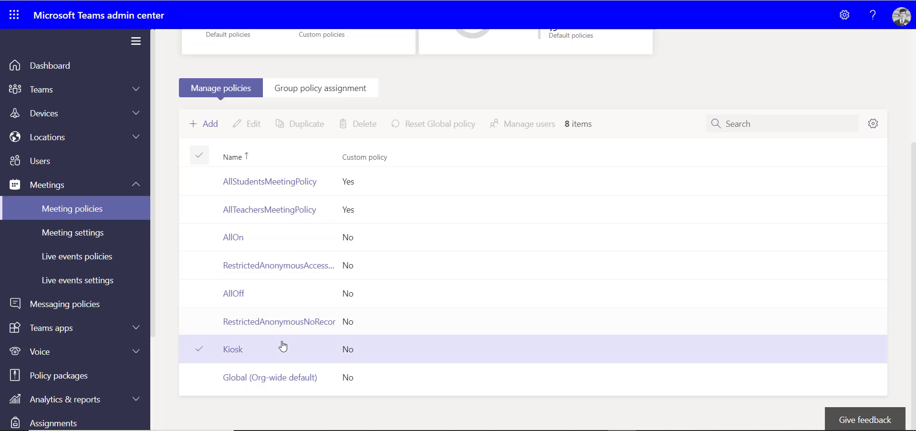
left_click(325, 329)
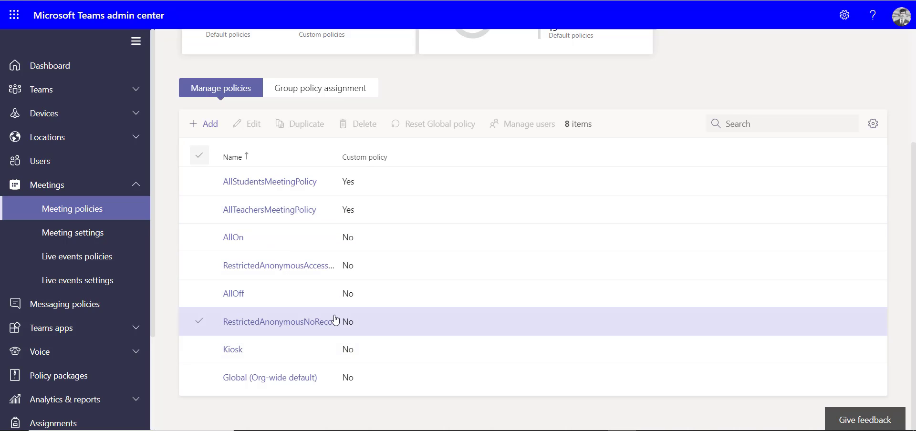
left_click(292, 378)
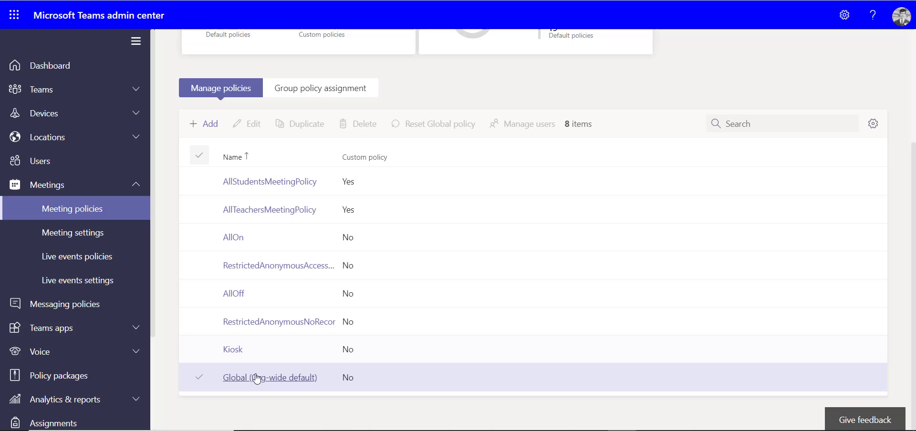
- Try turning on Allow transcription in the Global (Org-wide default) policy, look through its other settings, and return to the policy list
left_click(284, 379)
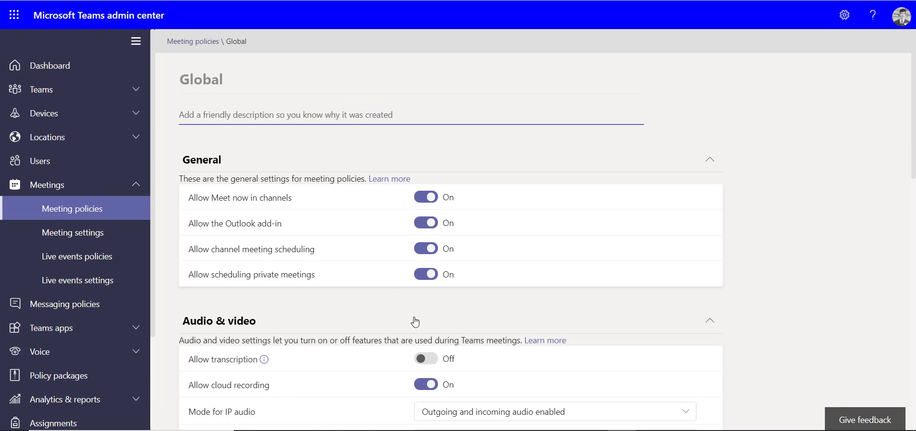
left_click(436, 361)
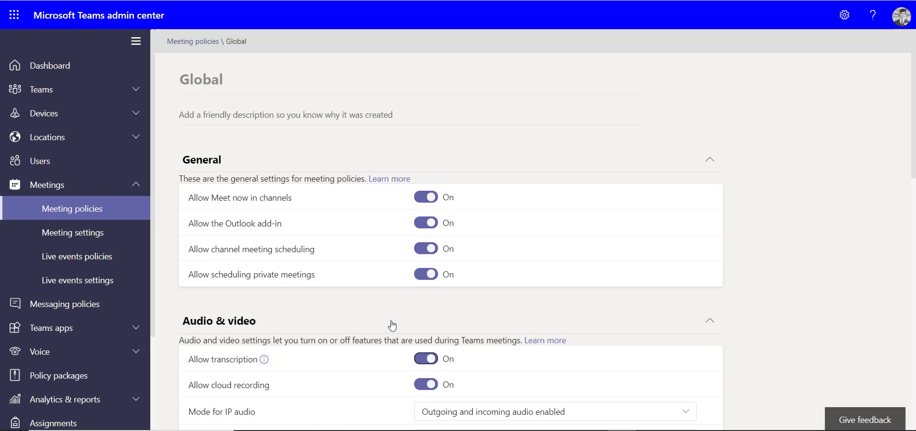
scroll(379, 300, "down", 4)
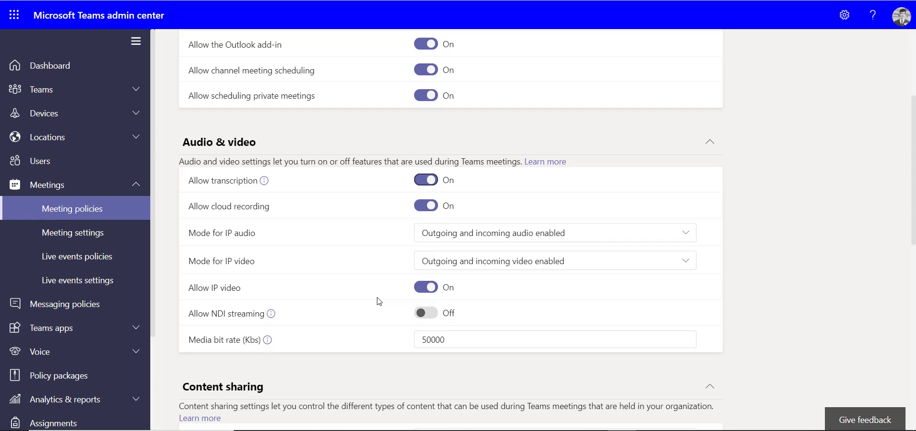
scroll(378, 300, "down", 8)
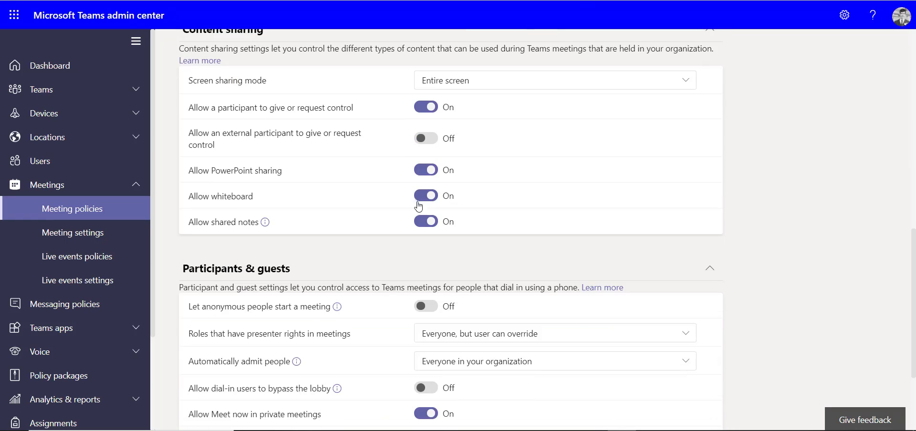
scroll(392, 269, "down", 3)
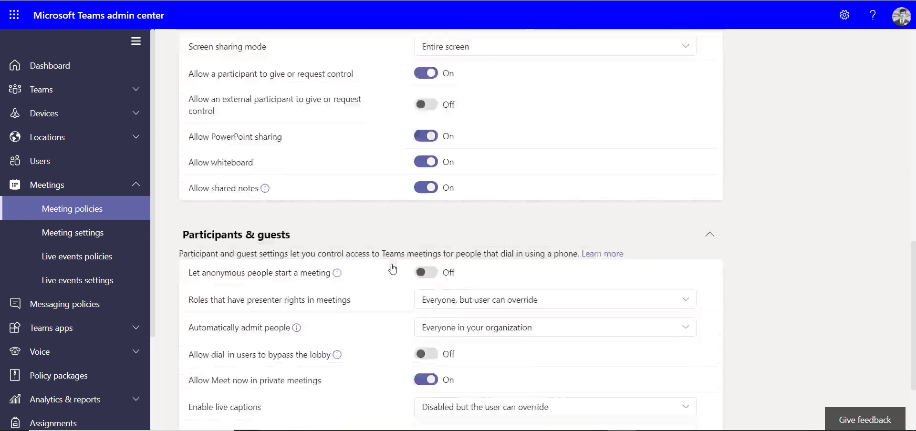
scroll(389, 267, "up", 6)
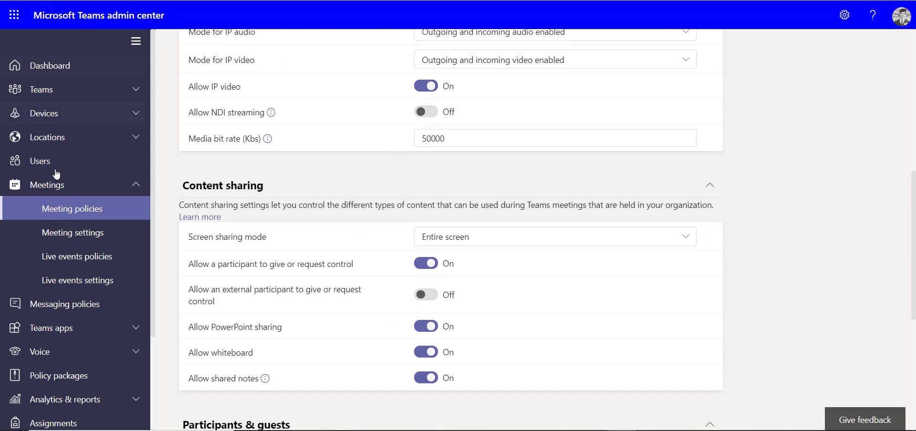
left_click(73, 208)
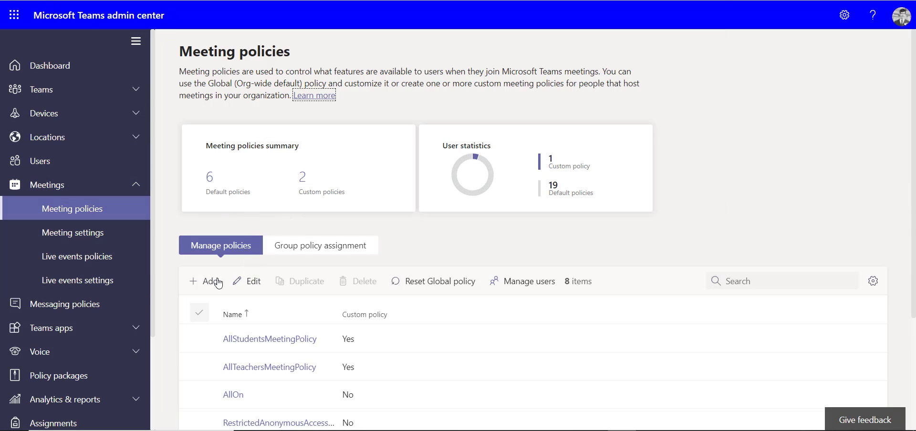
- Add a new meeting policy named "My Student Policy"
scroll(224, 277, "down", 2)
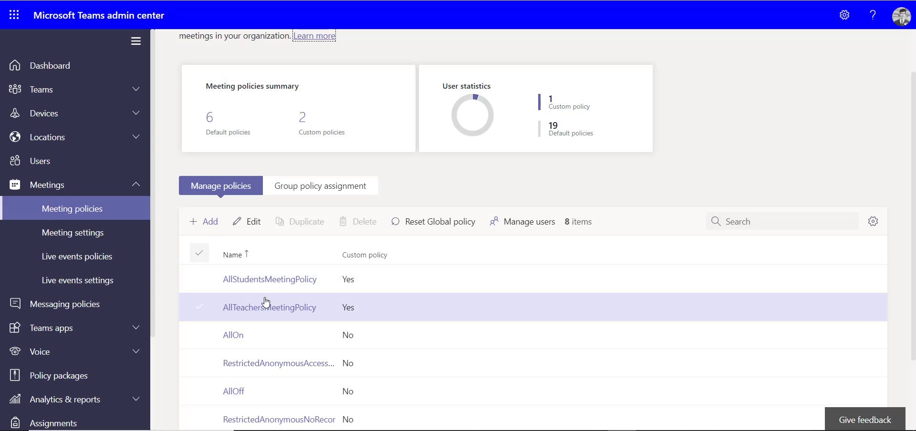
left_click(209, 222)
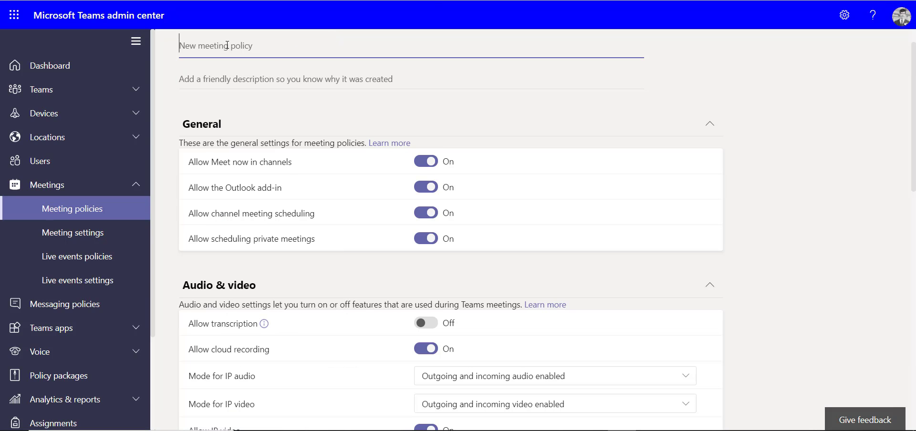
type("My Student Policy")
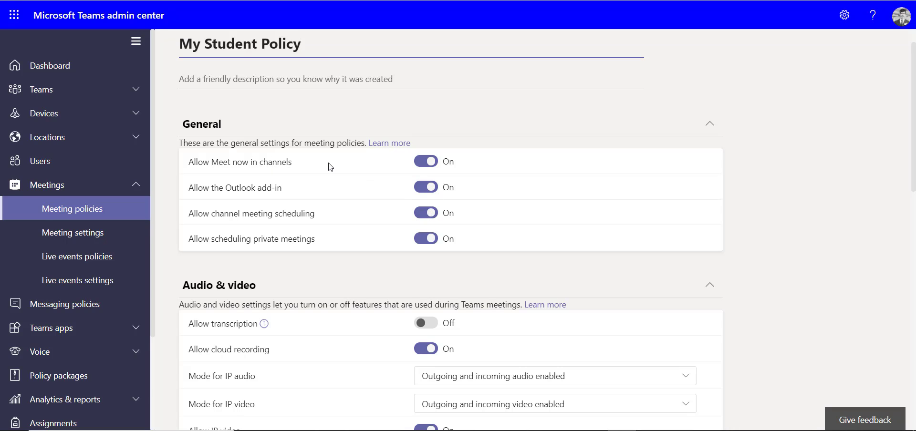
- Examine the new policy's general, audio and video, content sharing, and participant settings, including the IP video switch and meeting chat options
scroll(408, 198, "down", 2)
scroll(414, 200, "down", 2)
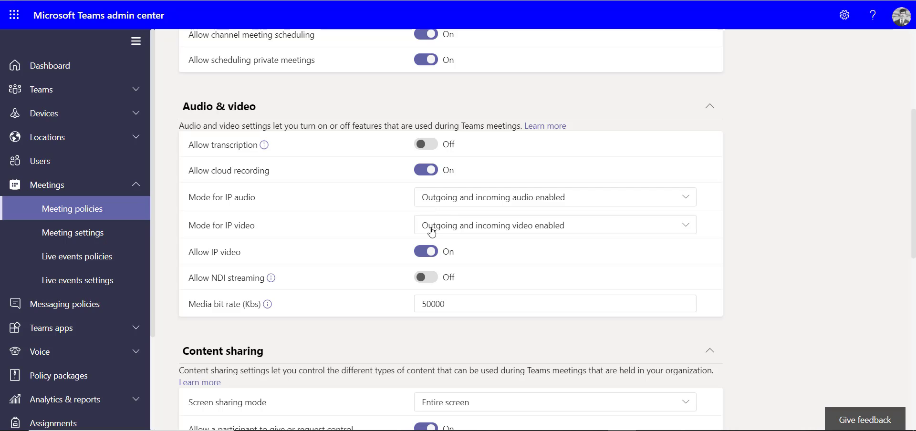
left_click(426, 256)
left_click(427, 255)
scroll(436, 191, "down", 2)
scroll(441, 198, "down", 2)
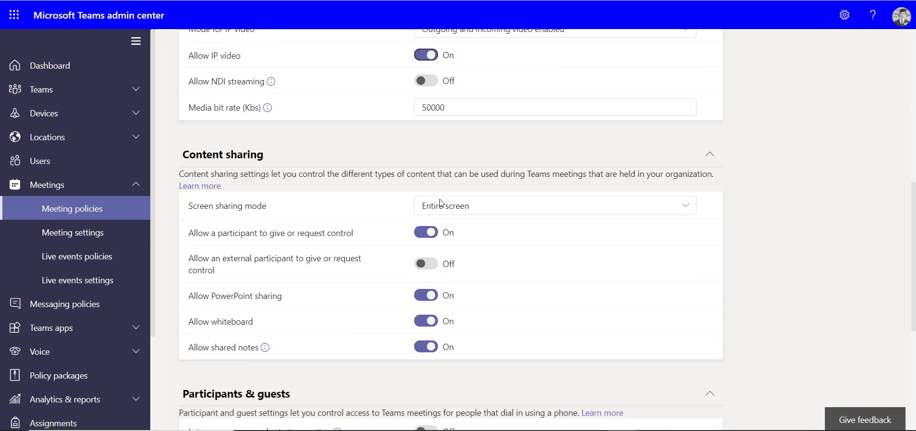
scroll(416, 243, "down", 4)
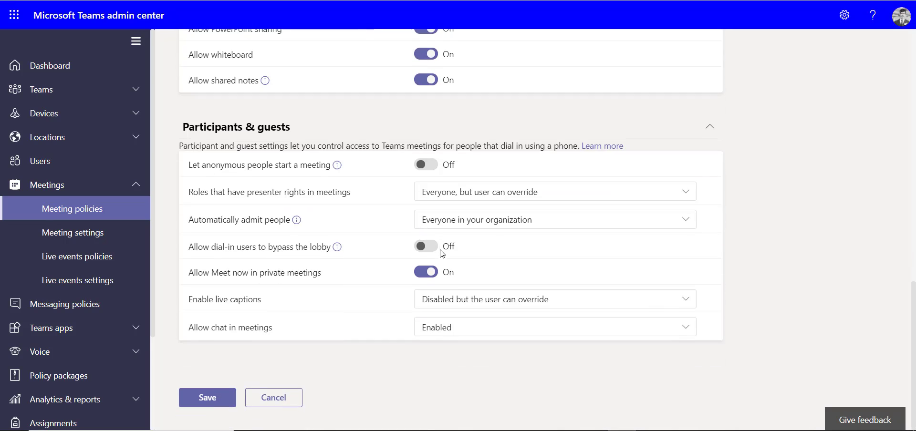
left_click(447, 329)
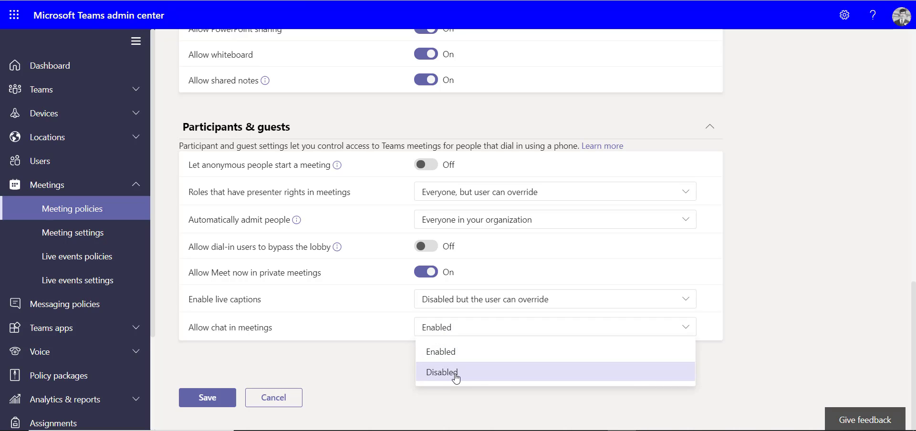
left_click(402, 349)
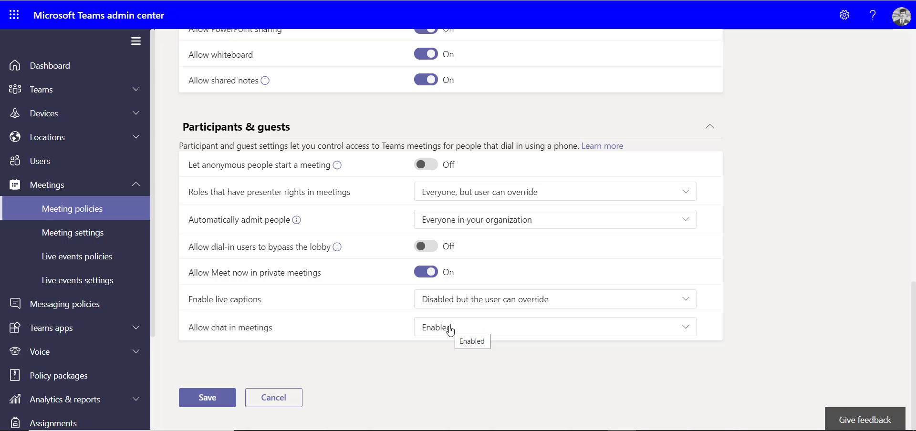
scroll(401, 280, "up", 15)
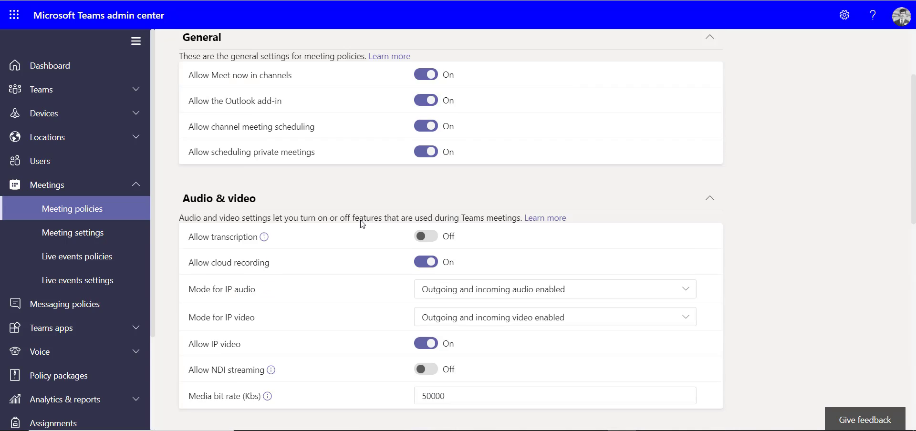
scroll(288, 91, "down", 15)
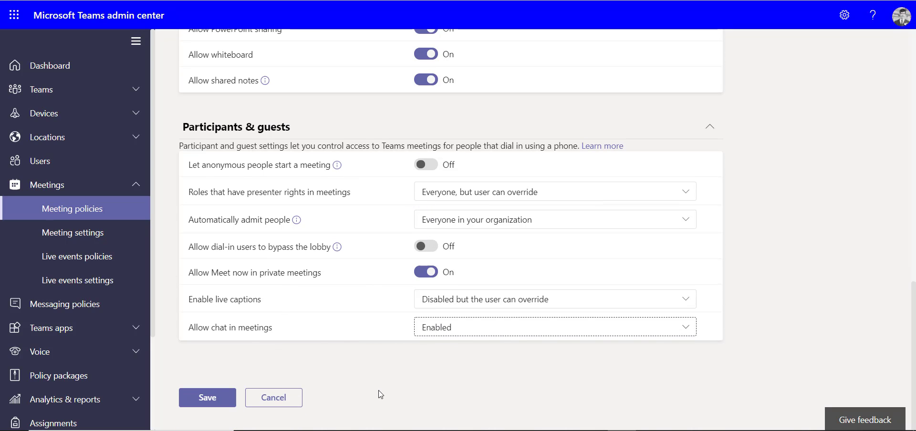
- Save the new meeting policy and select My Student Policy in the policy list
left_click(212, 403)
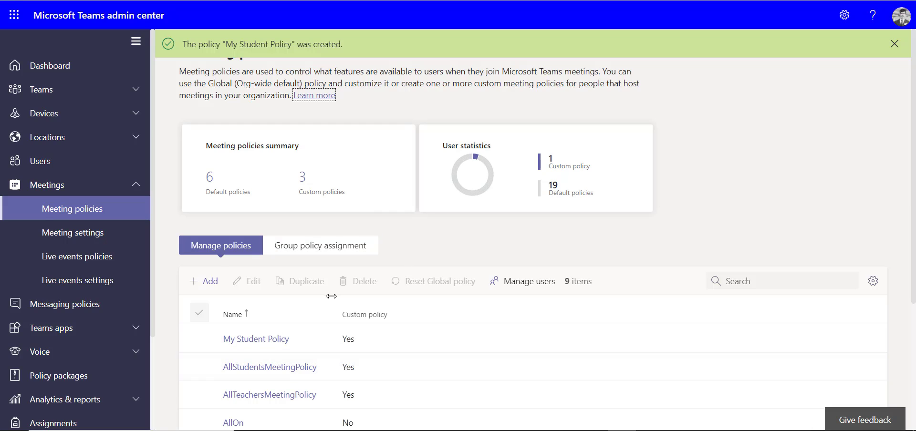
scroll(330, 295, "down", 1)
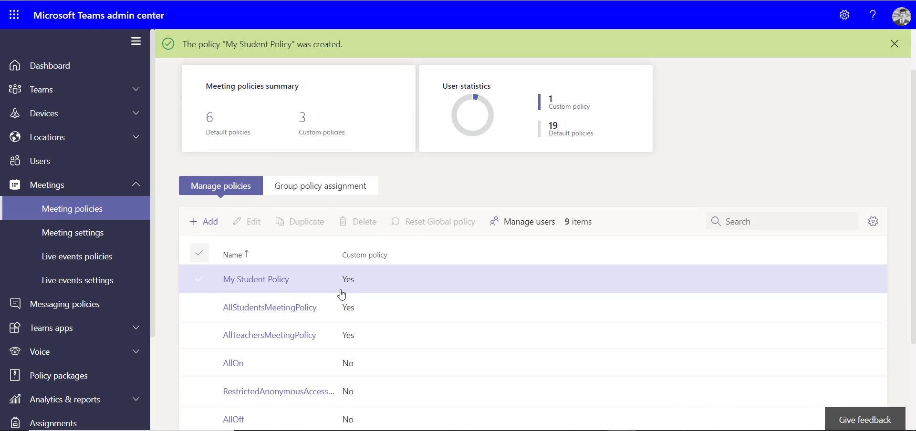
left_click(203, 290)
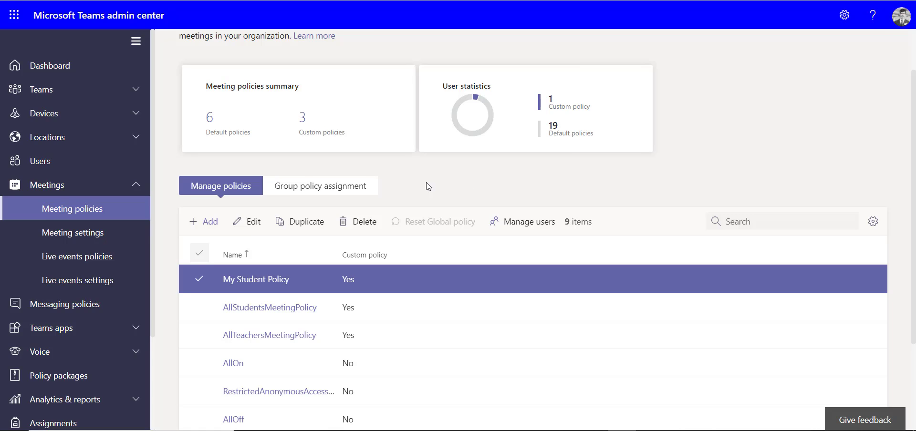
- Assign My Student Policy to the CDB-All Students group at rank 1 through a group policy assignment
left_click(311, 193)
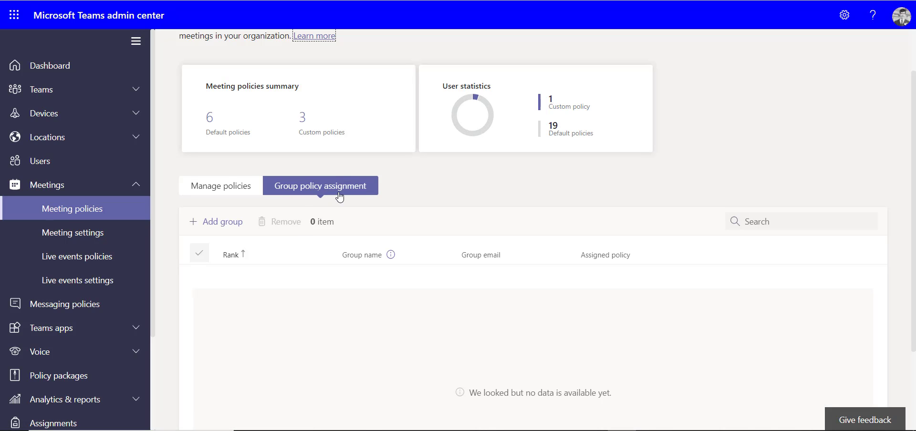
left_click(220, 222)
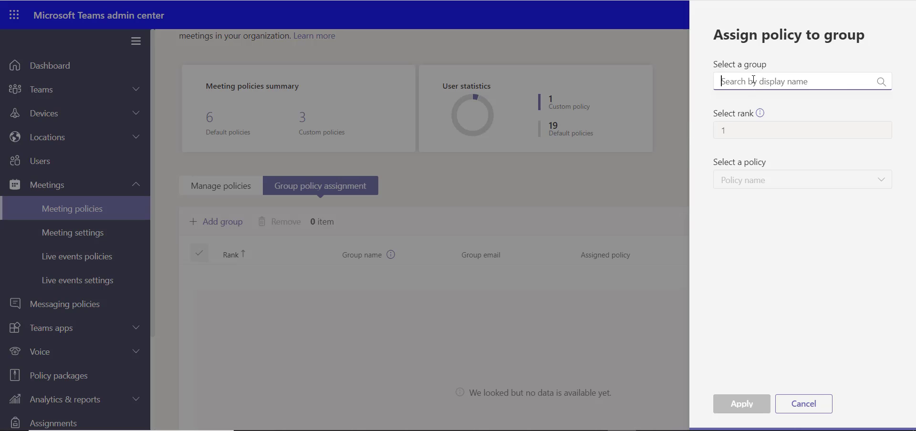
type("cdb all")
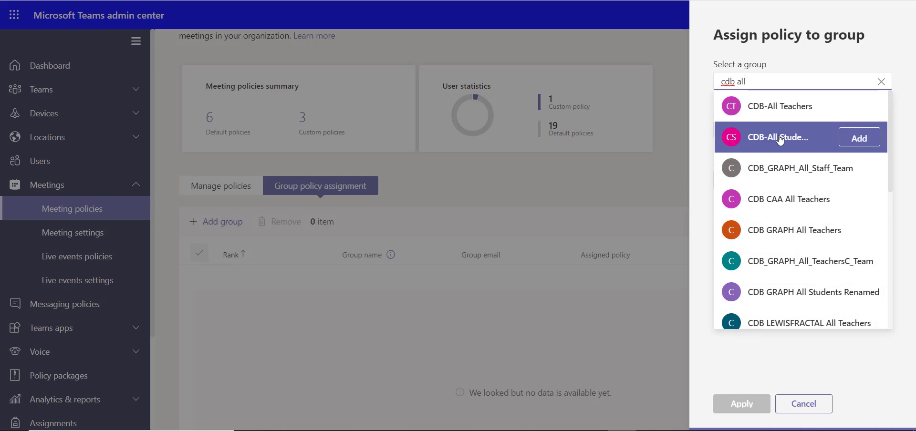
left_click(797, 138)
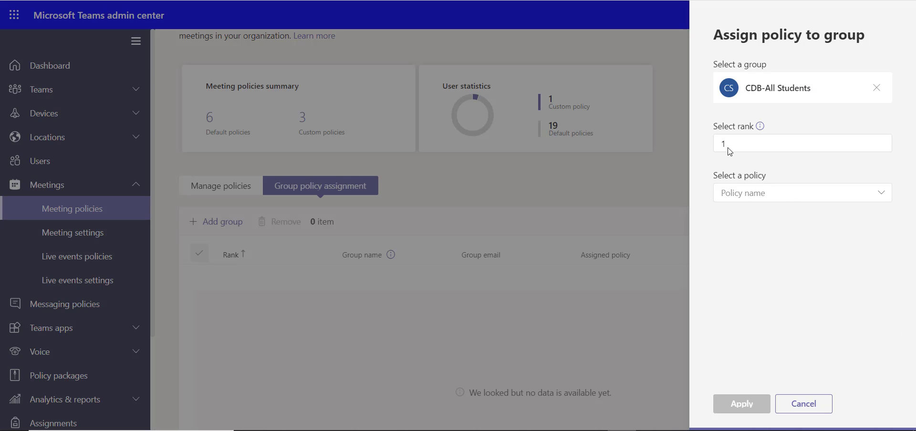
left_click(778, 198)
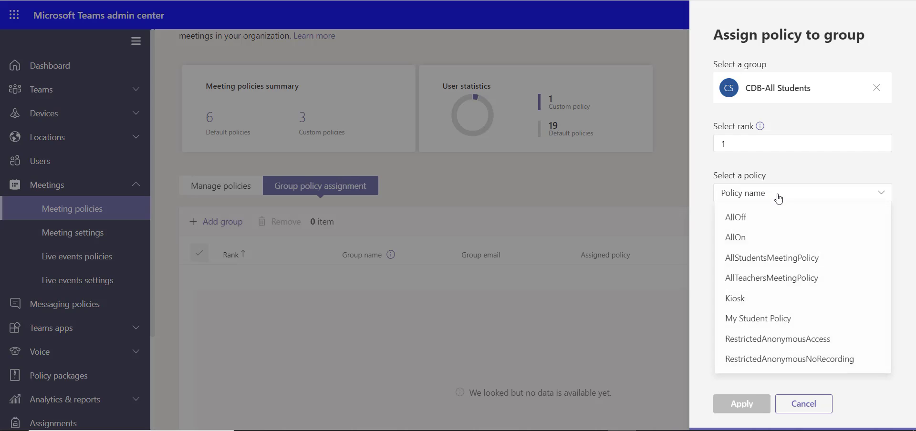
left_click(777, 321)
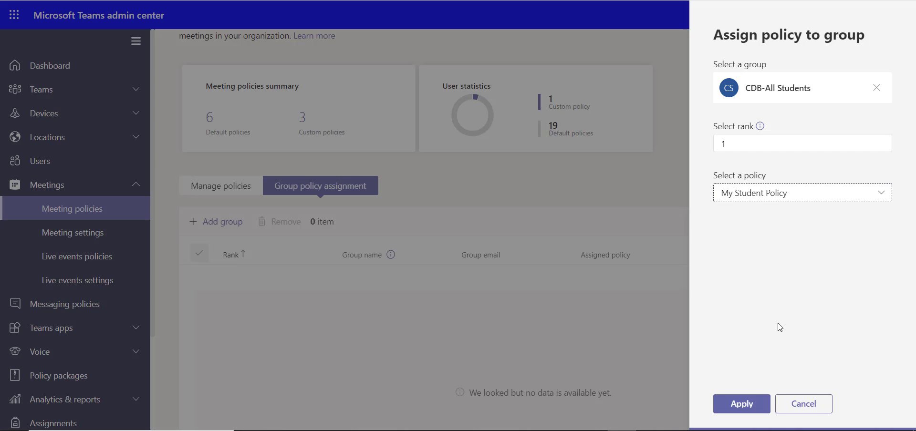
left_click(742, 404)
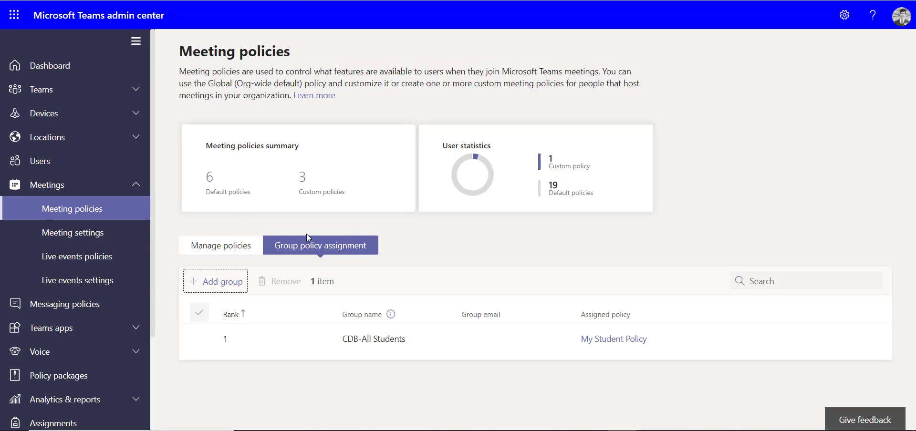
- Examine the live events policies, including the settings offered for a new policy and the group policy assignments
left_click(97, 256)
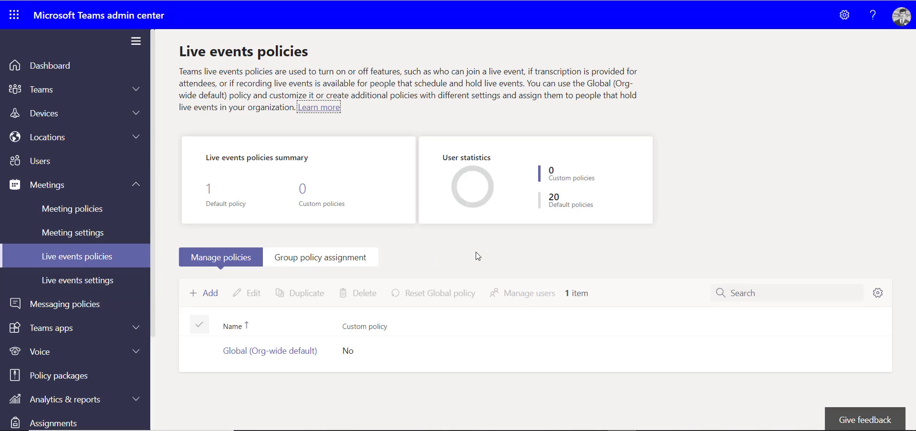
left_click(209, 294)
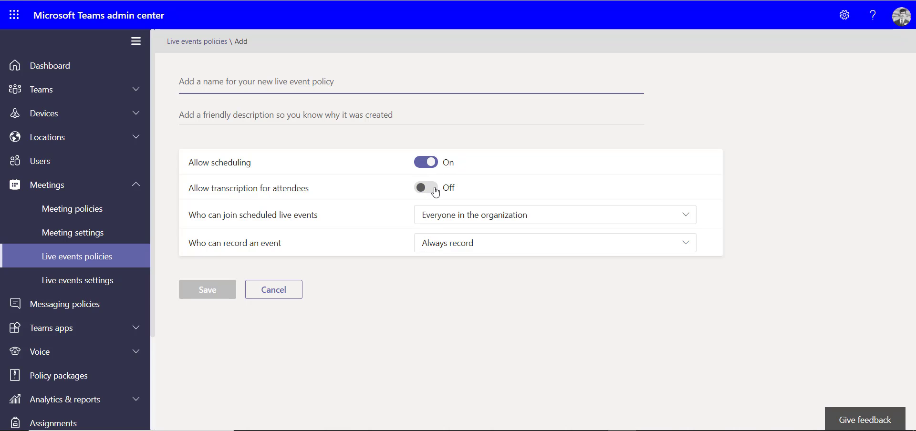
left_click(273, 290)
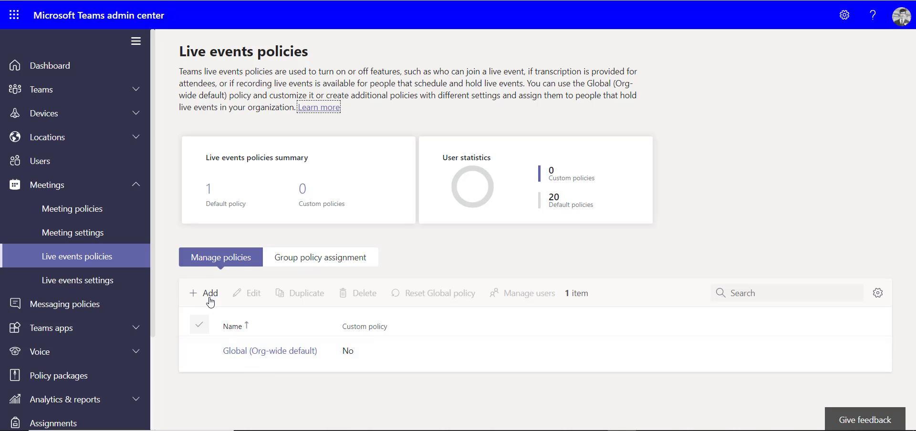
left_click(329, 266)
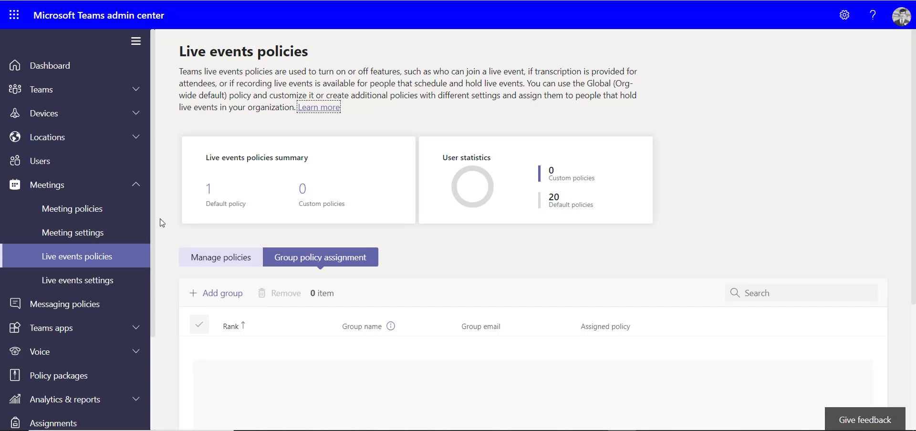
- Examine the list of messaging policies and the settings of the EduStudent policy
scroll(123, 248, "down", 2)
left_click(79, 242)
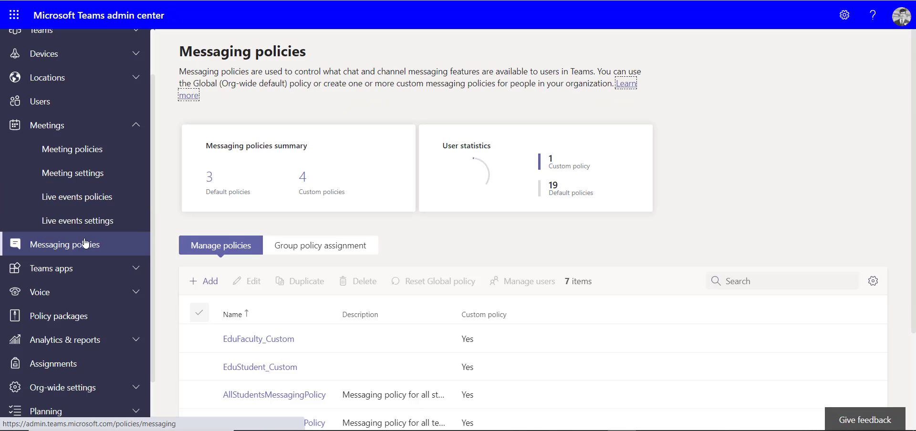
scroll(389, 236, "down", 3)
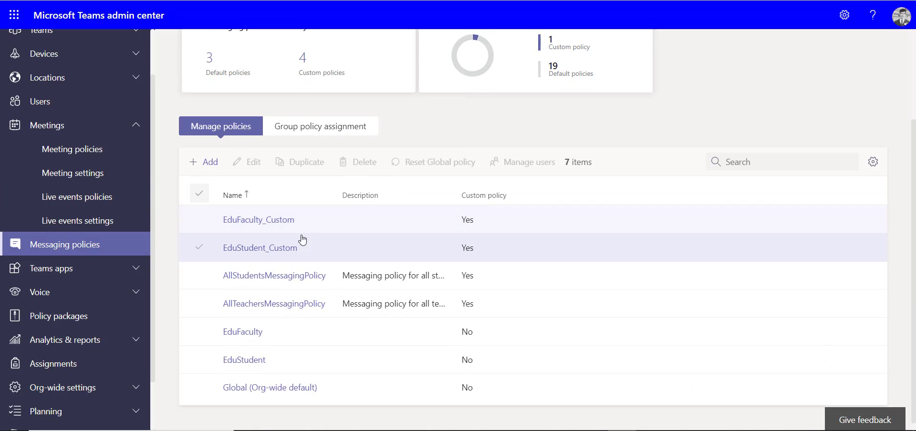
left_click(233, 361)
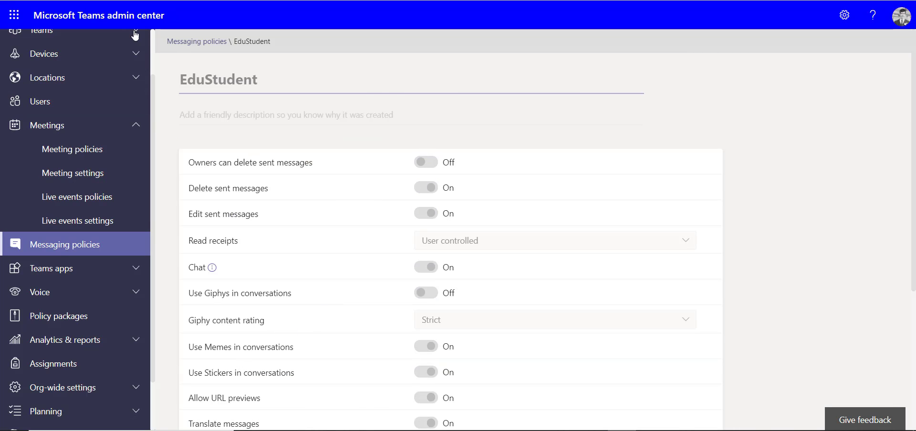
left_click(184, 41)
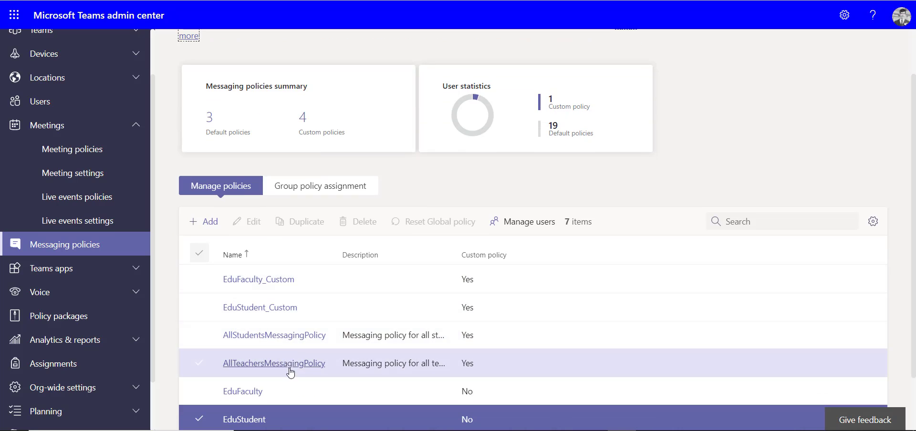
scroll(291, 361, "down", 1)
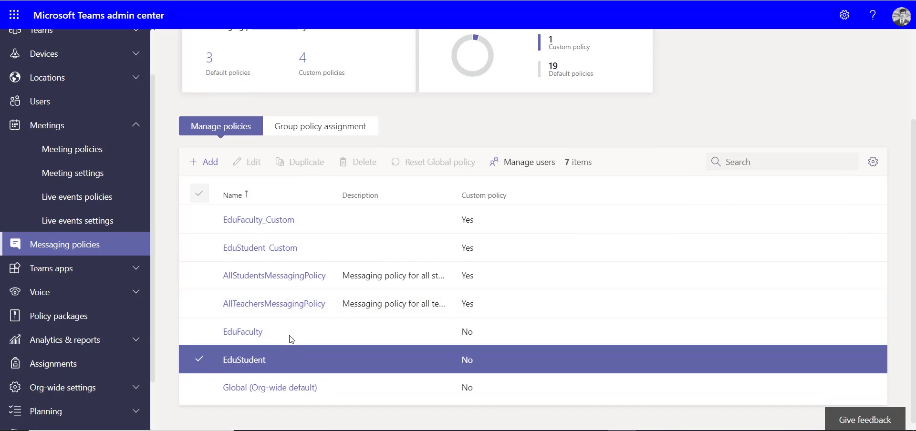
- Try enabling owners to delete sent messages in a new messaging policy, review its remaining options, and discard the policy
left_click(204, 163)
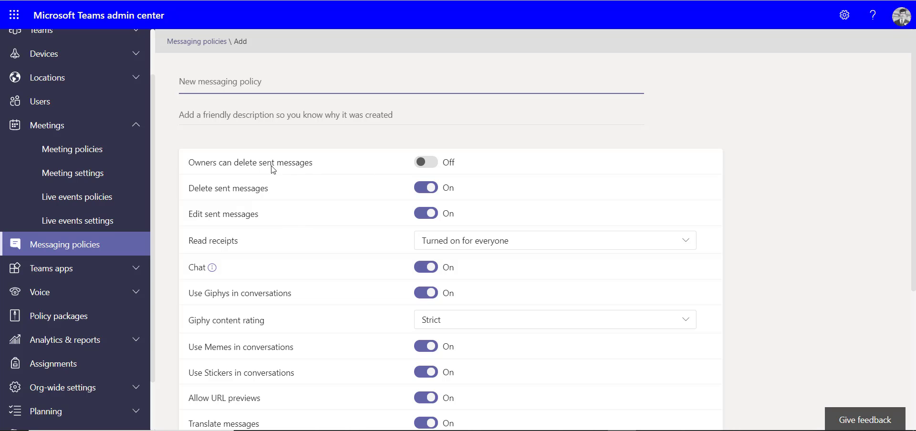
left_click(217, 165)
left_click_drag(206, 164, 313, 164)
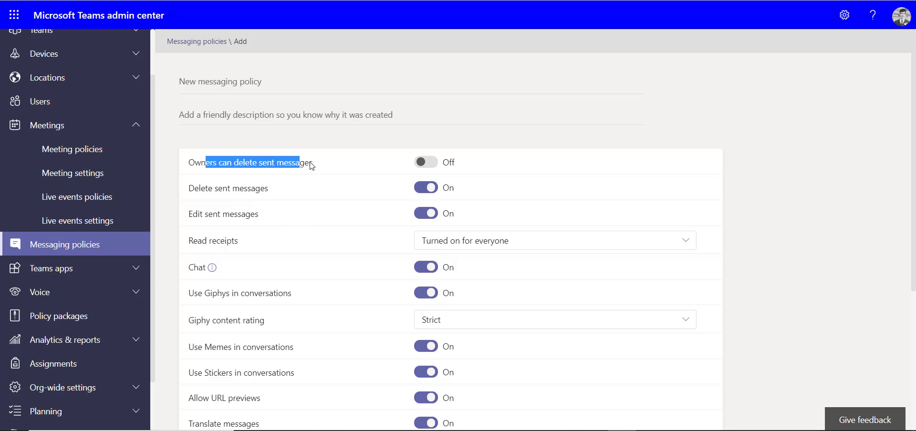
left_click(427, 163)
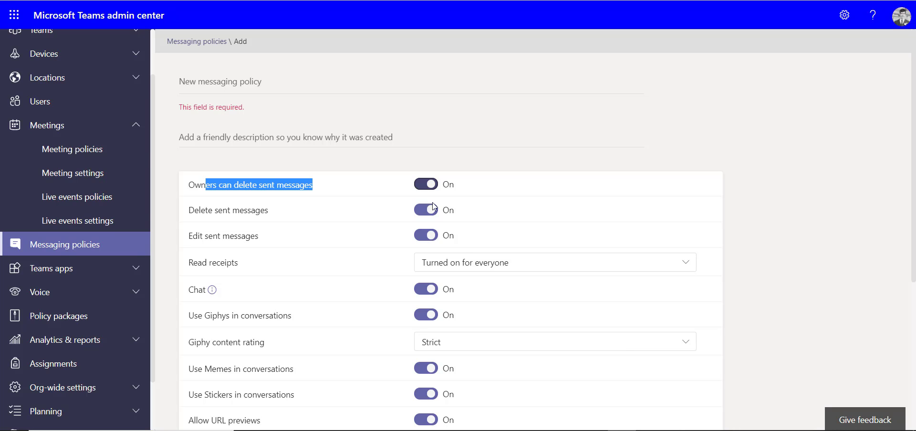
scroll(384, 196, "down", 2)
scroll(434, 181, "down", 4)
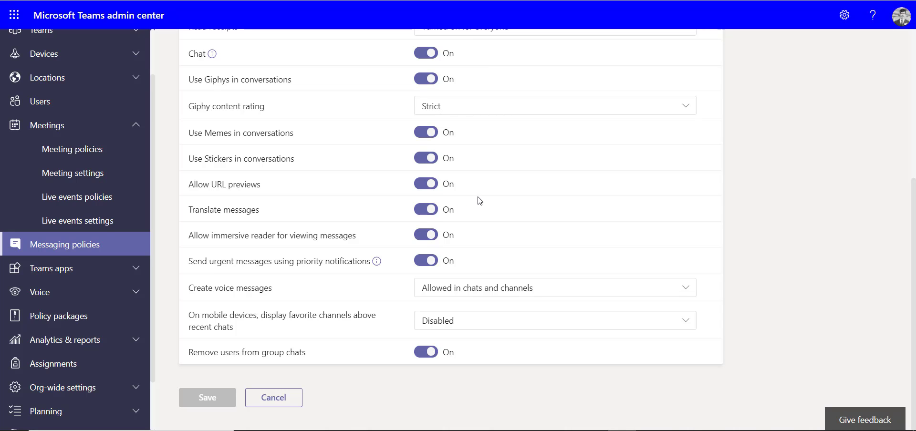
left_click(279, 402)
left_click(475, 247)
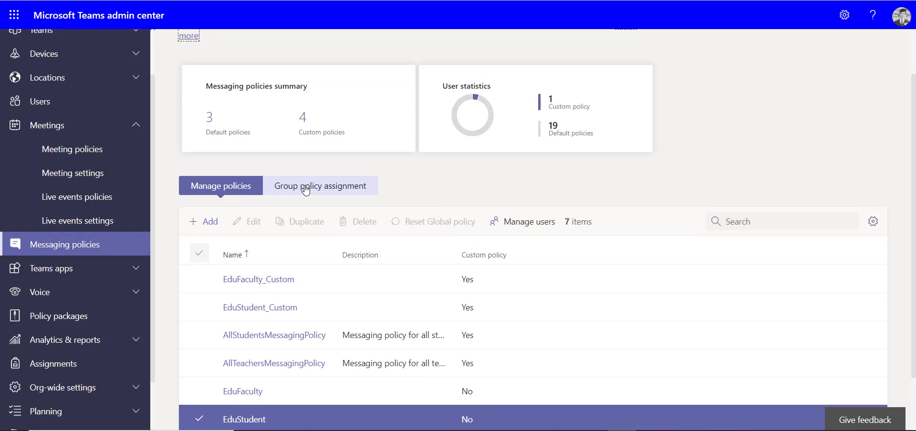
- Try to assign the EduFaculty messaging policy to the CDB-All Teachers group at rank 1, and cancel the assignment
left_click(306, 188)
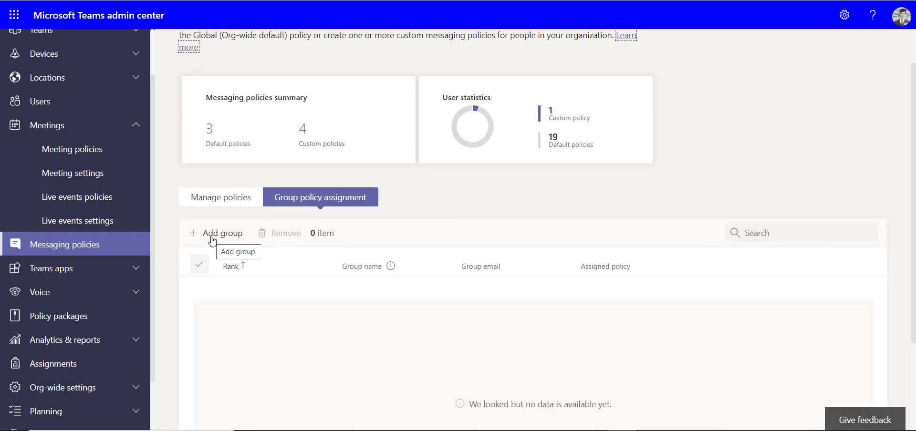
left_click(213, 236)
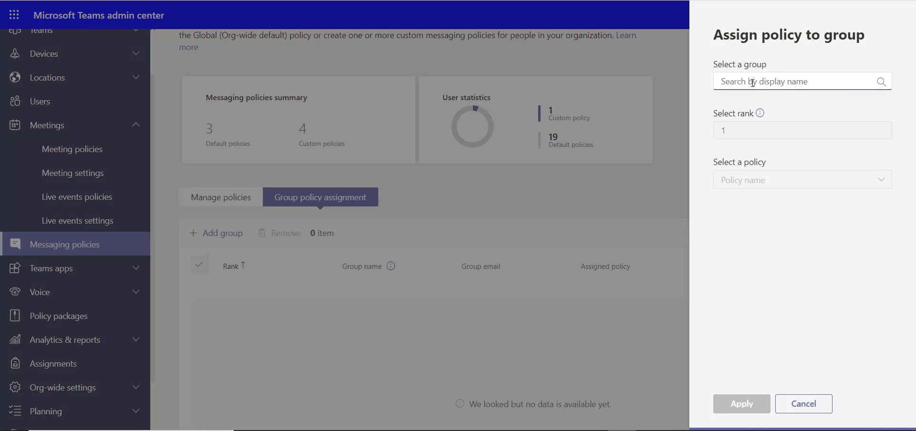
type("co")
mouse_move(798, 133)
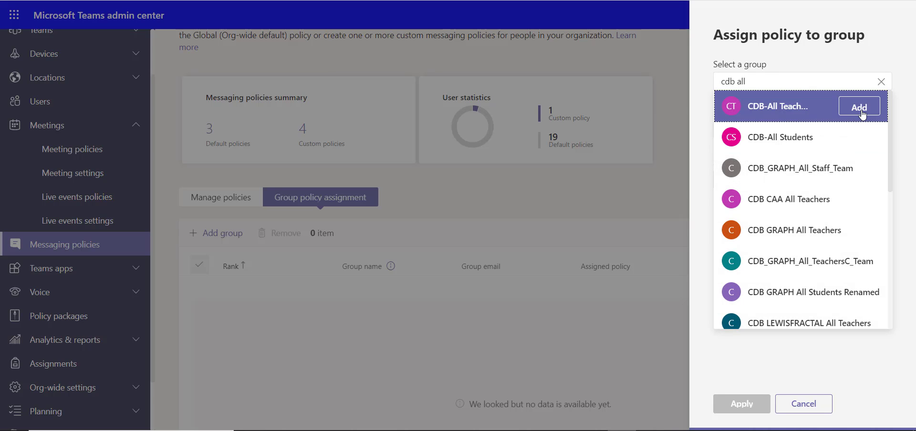
left_click(859, 108)
left_click(766, 195)
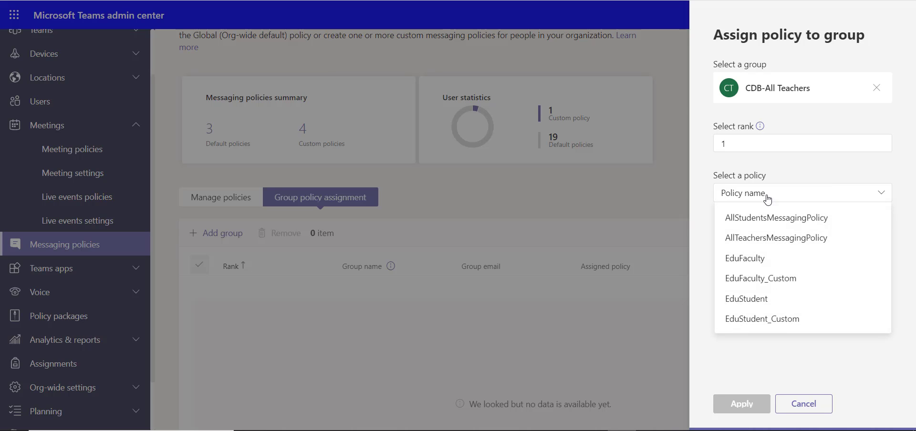
left_click(770, 258)
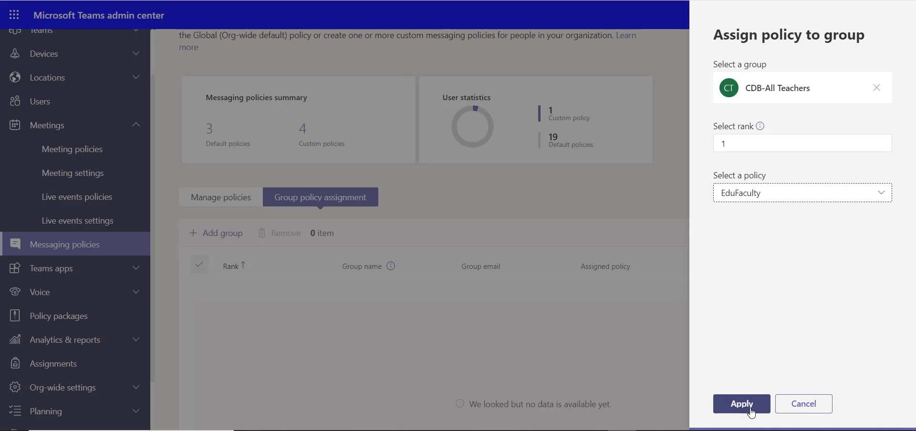
left_click(811, 407)
left_click(465, 244)
- Examine the Global app permission policy's settings for Microsoft, third-party and custom apps
left_click(129, 269)
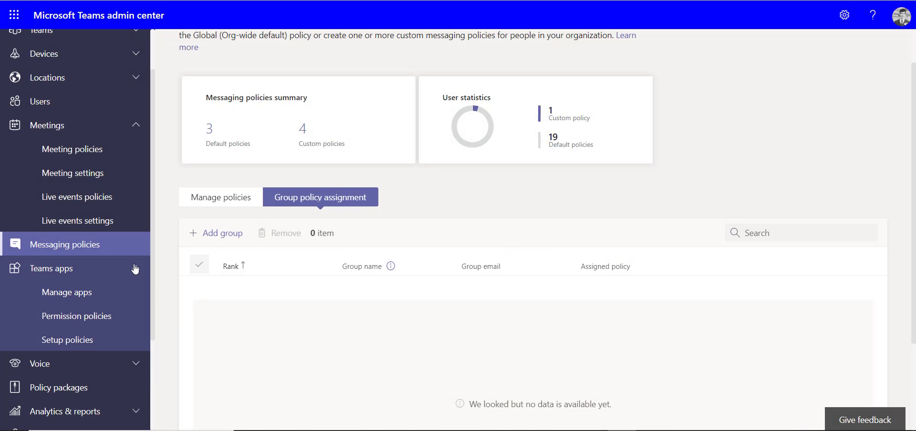
left_click(108, 323)
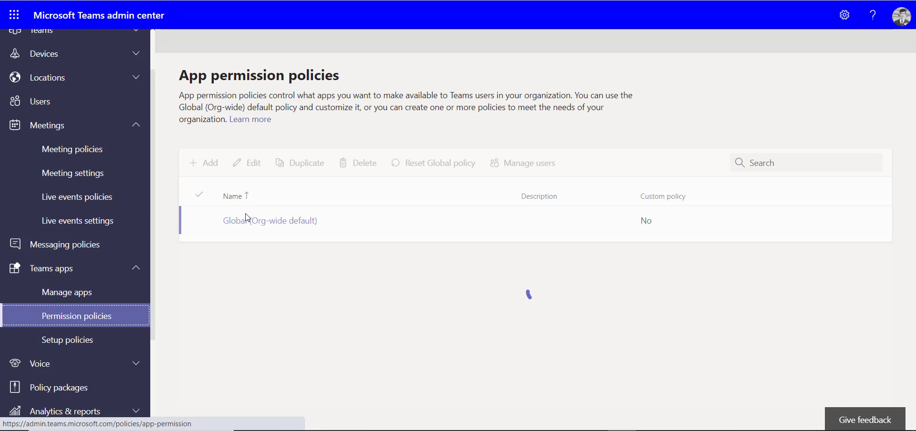
left_click(253, 222)
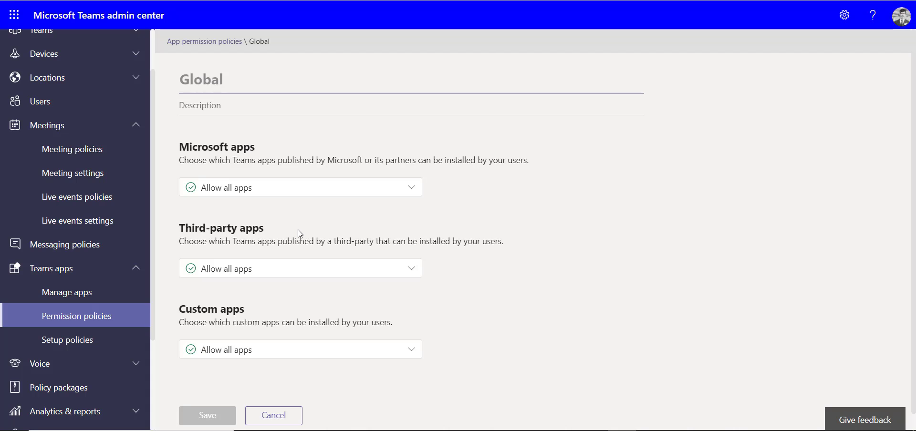
scroll(333, 228, "down", 1)
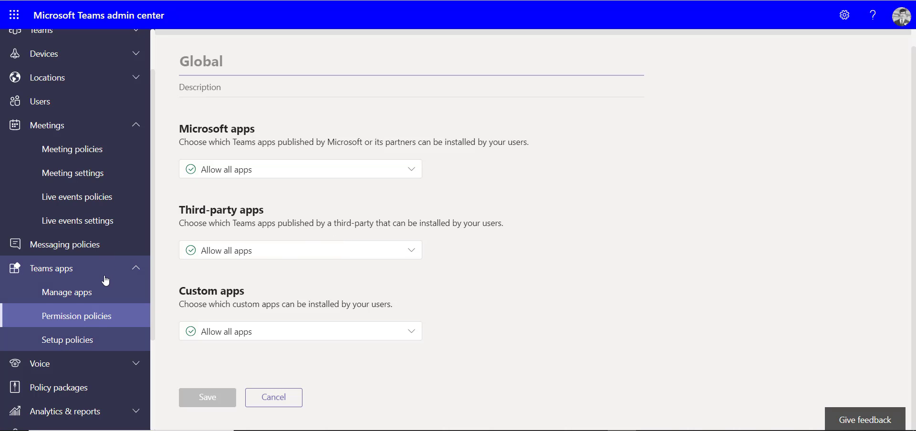
- Examine the call park policies and the settings offered for a new call park policy
scroll(102, 290, "down", 4)
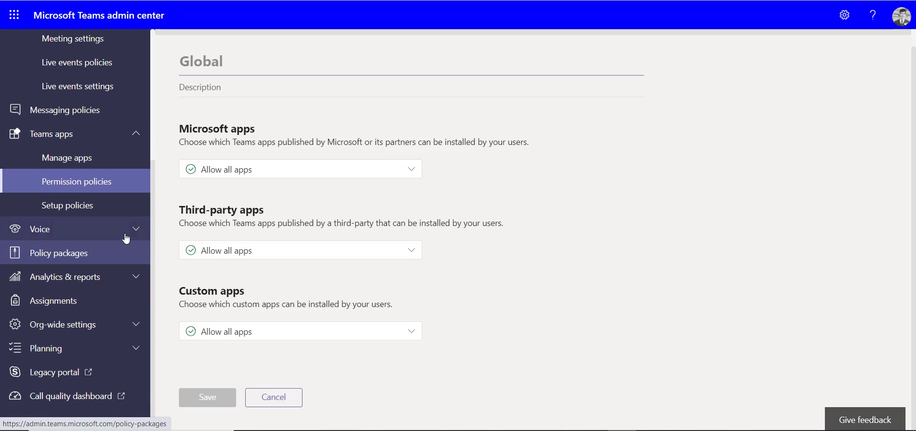
left_click(126, 233)
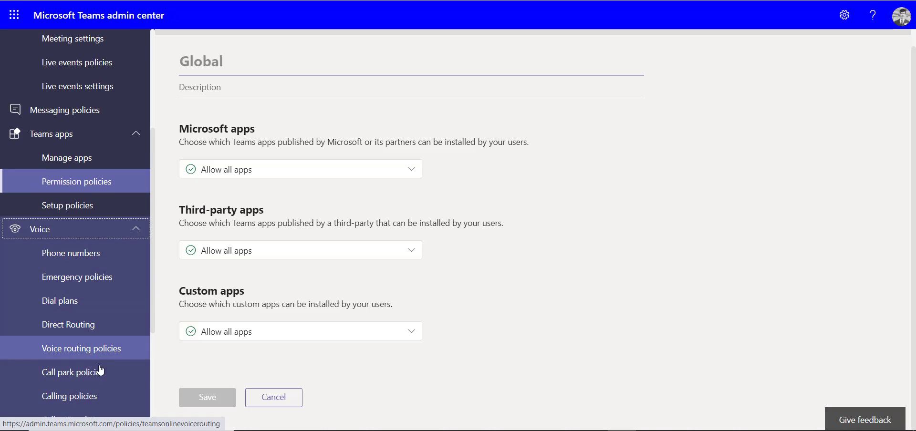
scroll(109, 380, "down", 2)
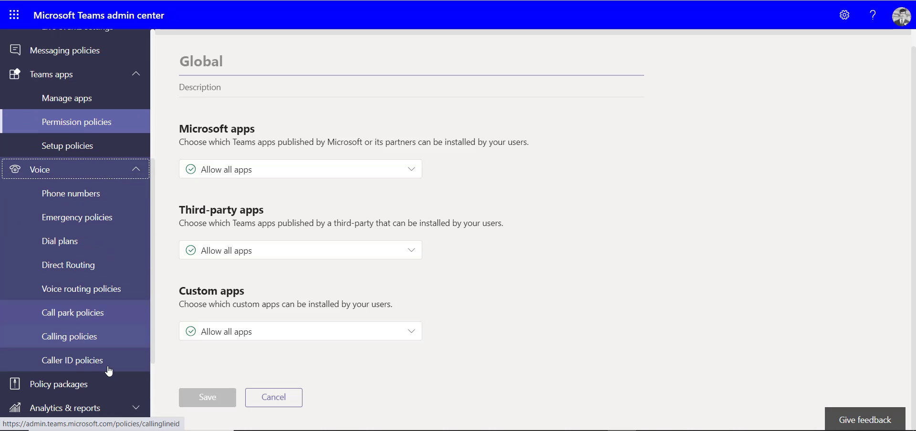
left_click(102, 320)
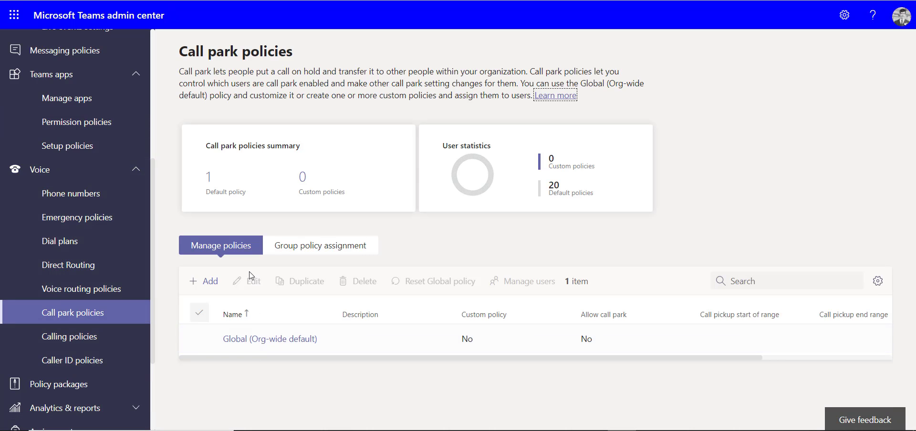
left_click(204, 281)
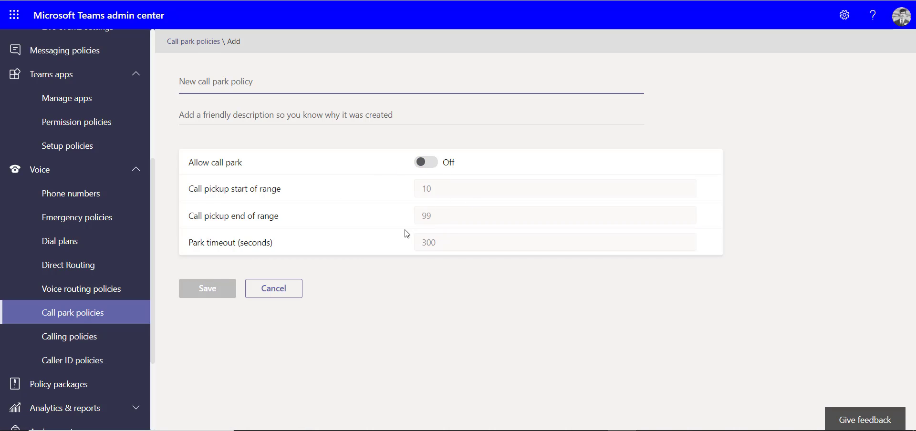
- Examine the settings offered for a new calling policy, discard it, and view the Caller ID policies
left_click(102, 340)
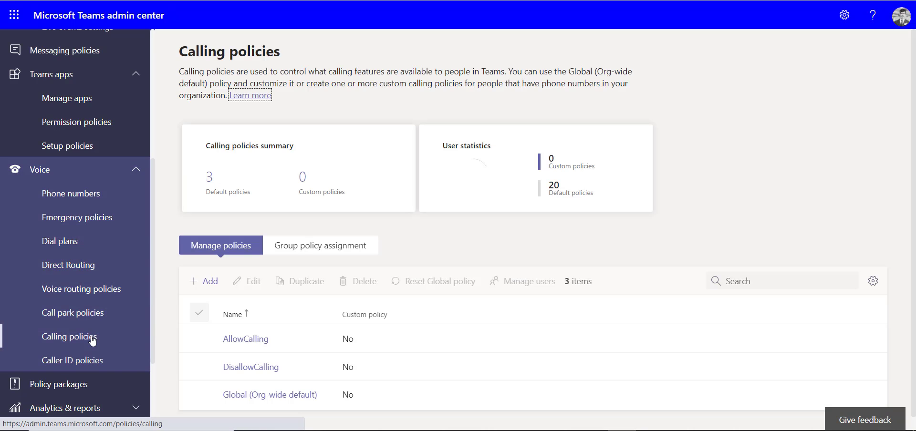
left_click(209, 281)
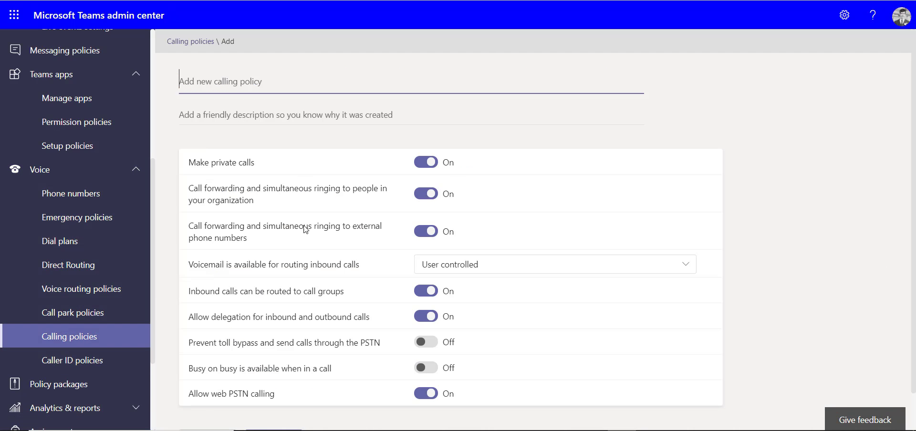
scroll(362, 201, "down", 1)
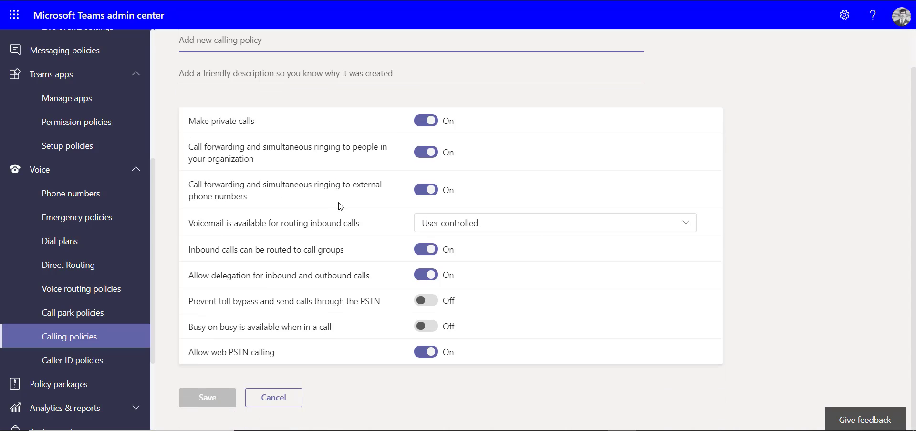
left_click(283, 402)
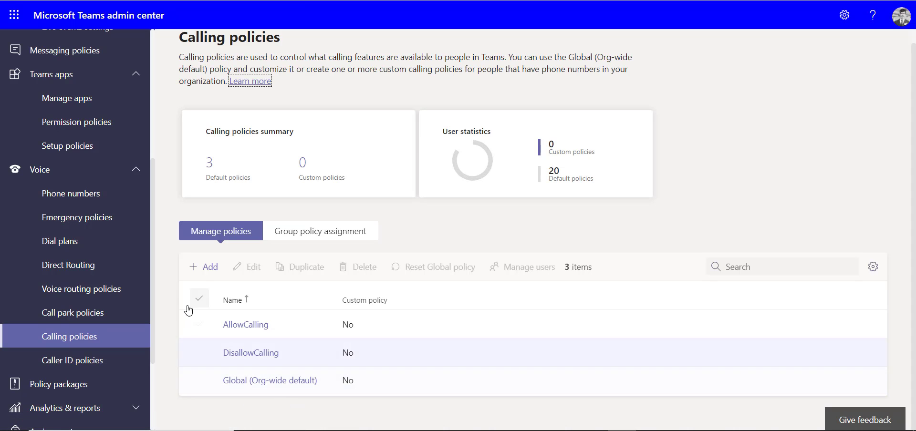
left_click(101, 361)
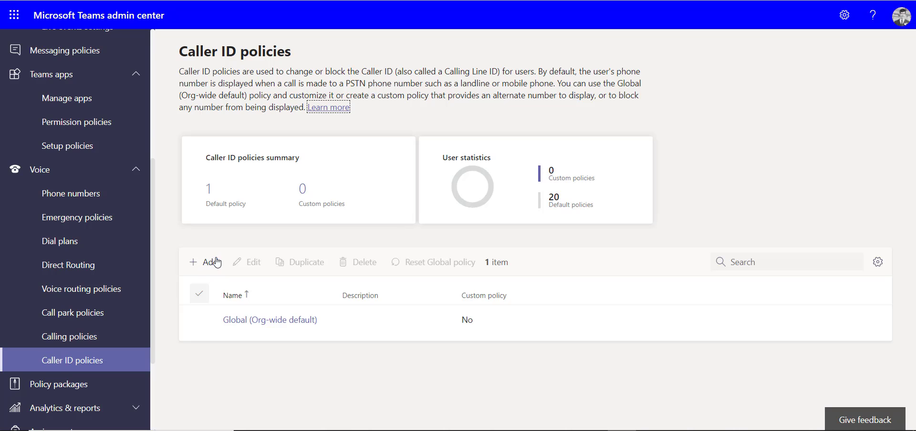
scroll(98, 307, "down", 2)
scroll(119, 260, "down", 1)
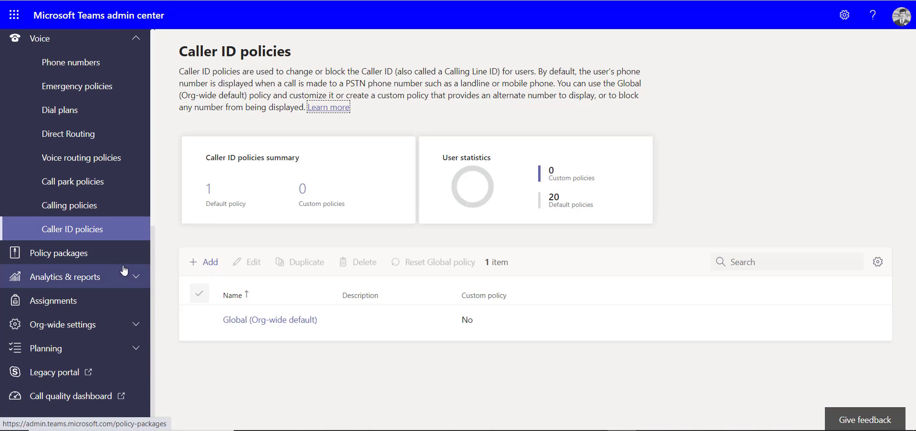
left_click(133, 322)
scroll(133, 333, "down", 2)
left_click(139, 341)
scroll(126, 286, "up", 2)
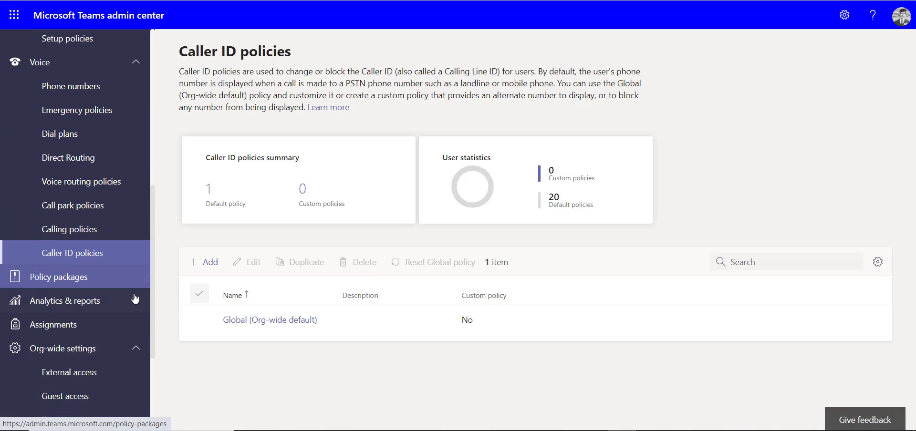
left_click(135, 299)
scroll(138, 282, "up", 6)
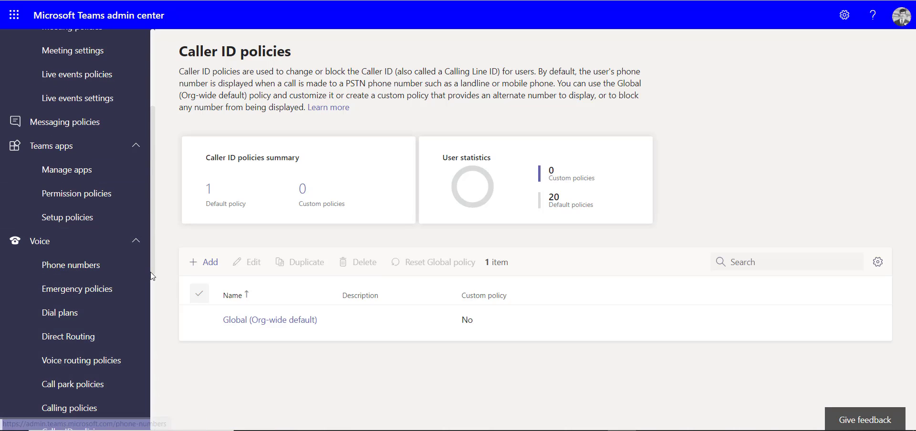